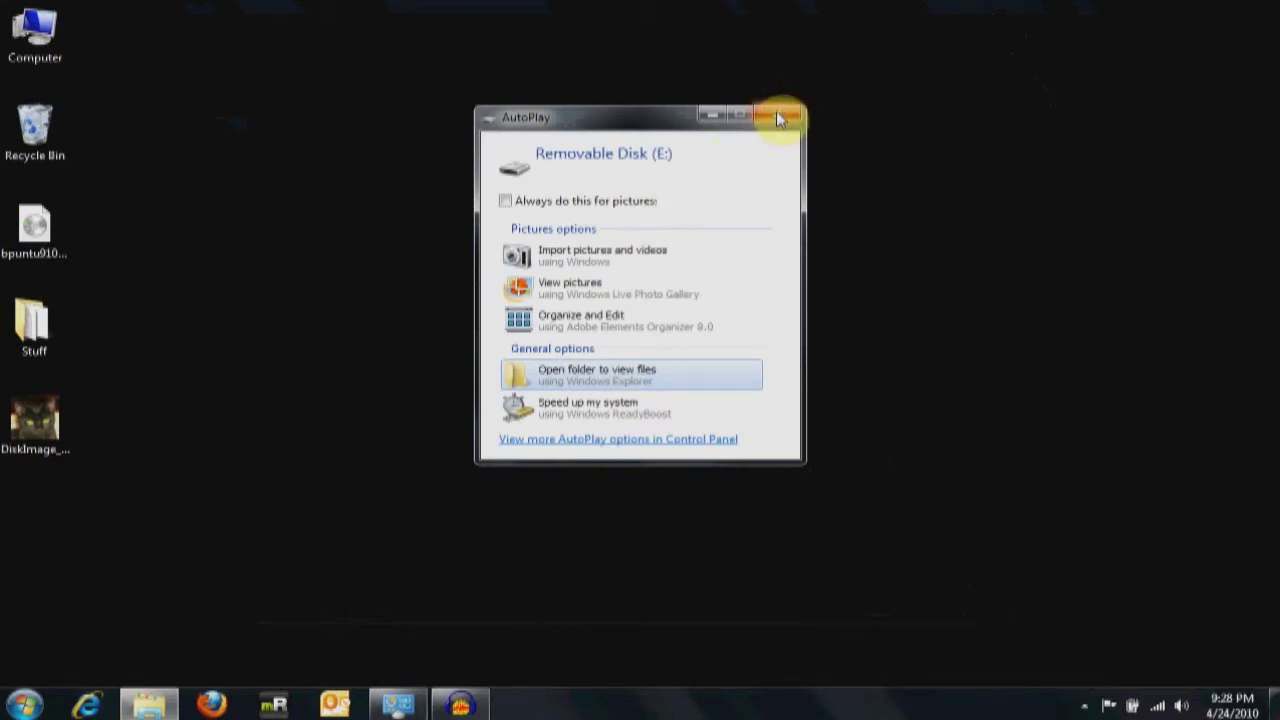
# Quick-format Removable Disk (E:) as FAT32 from Computer, confirming the erase and the completion notice
pyautogui.click(780, 118)
pyautogui.doubleClick(35, 35)
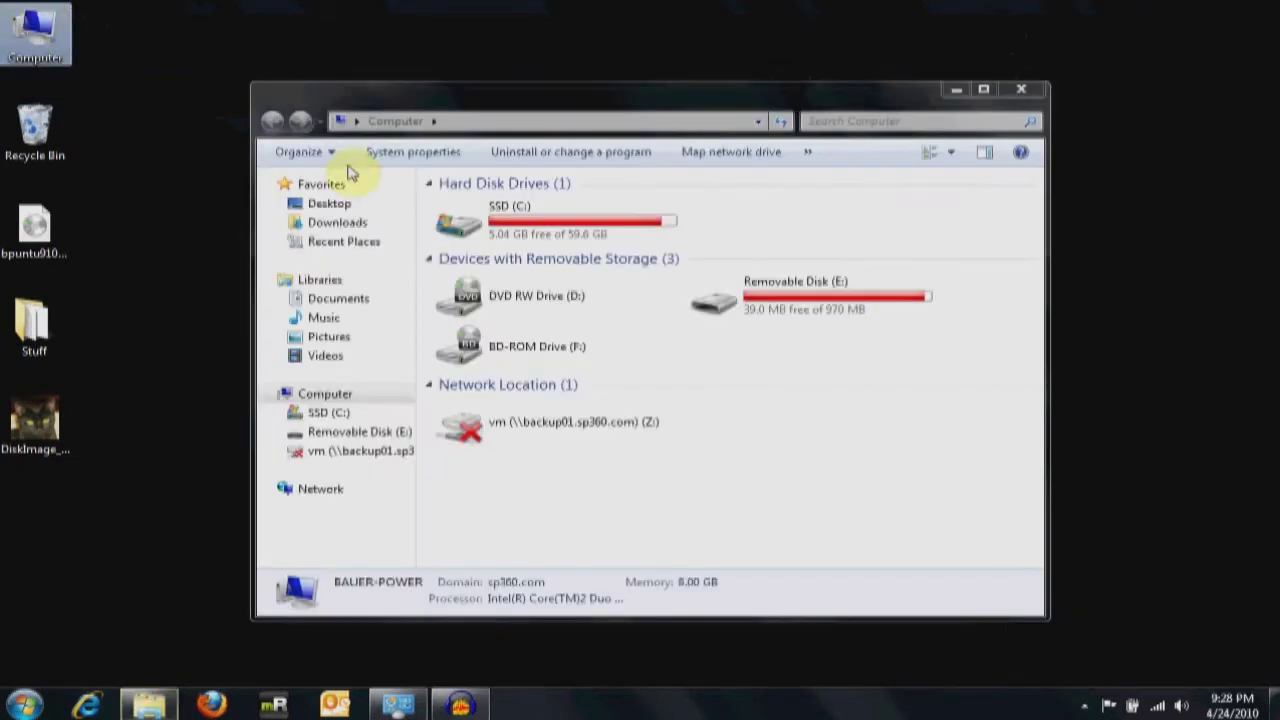
pyautogui.click(747, 319)
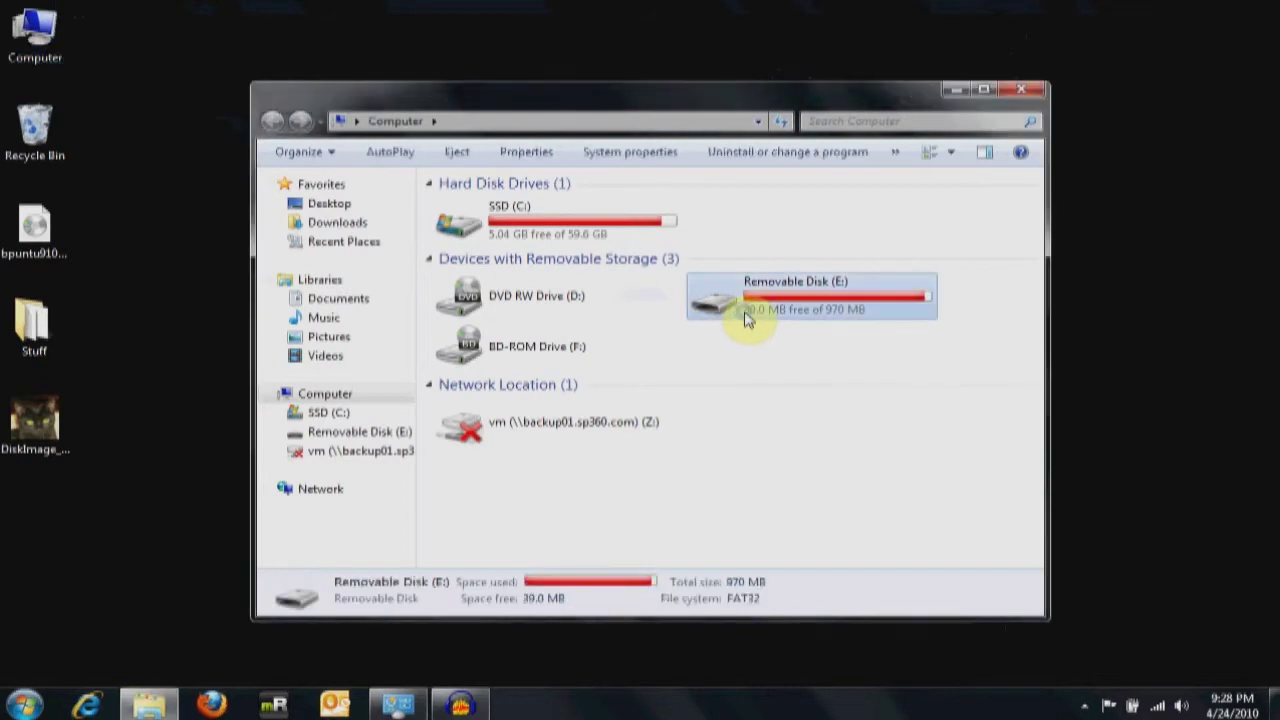
pyautogui.rightClick(745, 318)
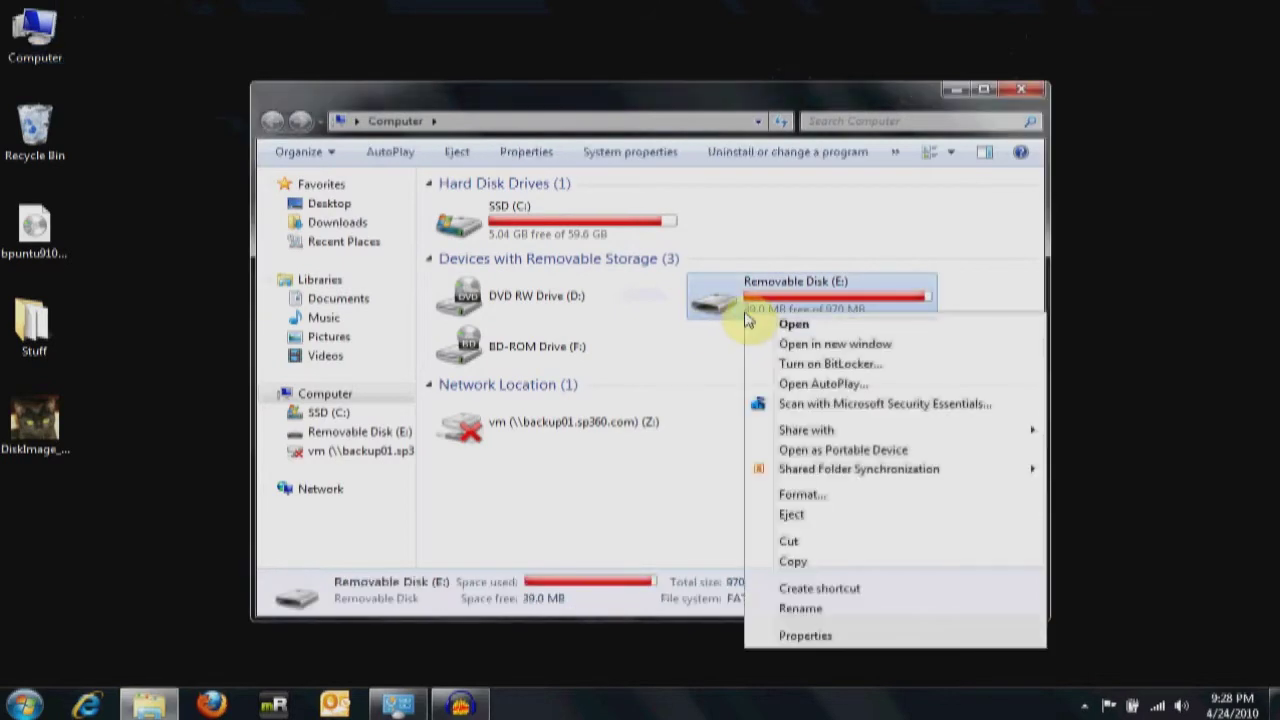
pyautogui.click(826, 496)
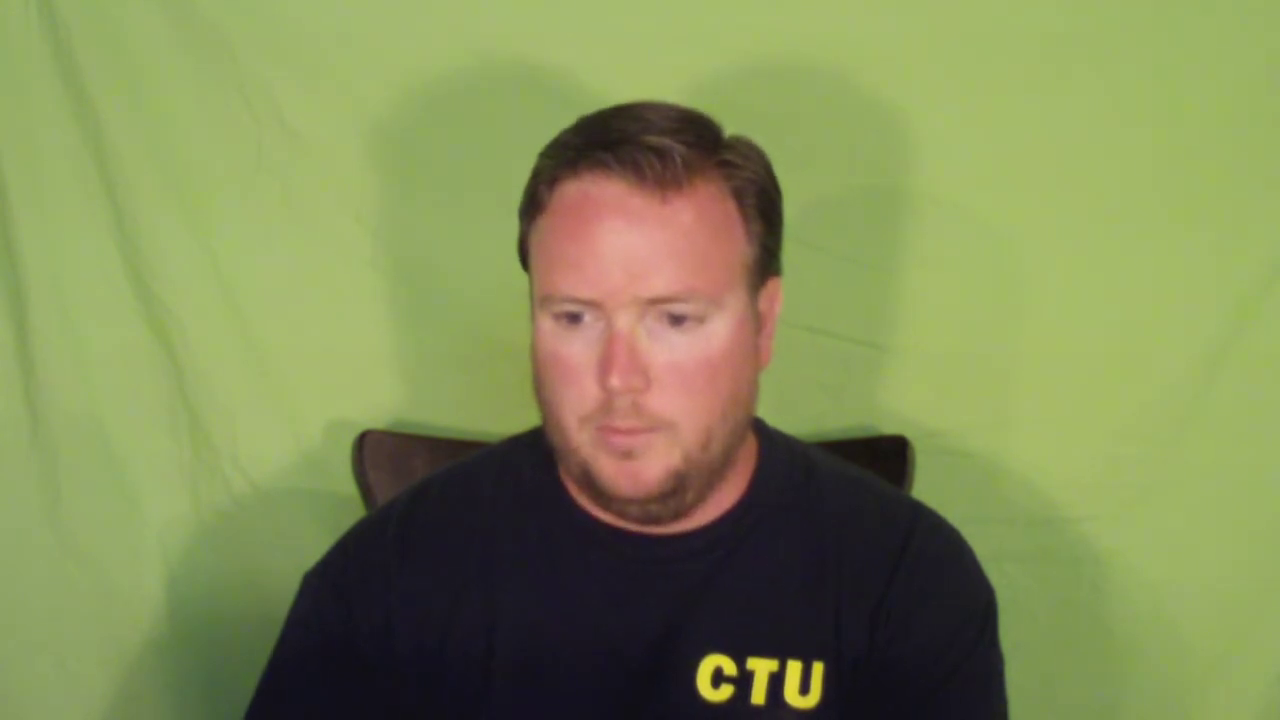
pyautogui.click(470, 617)
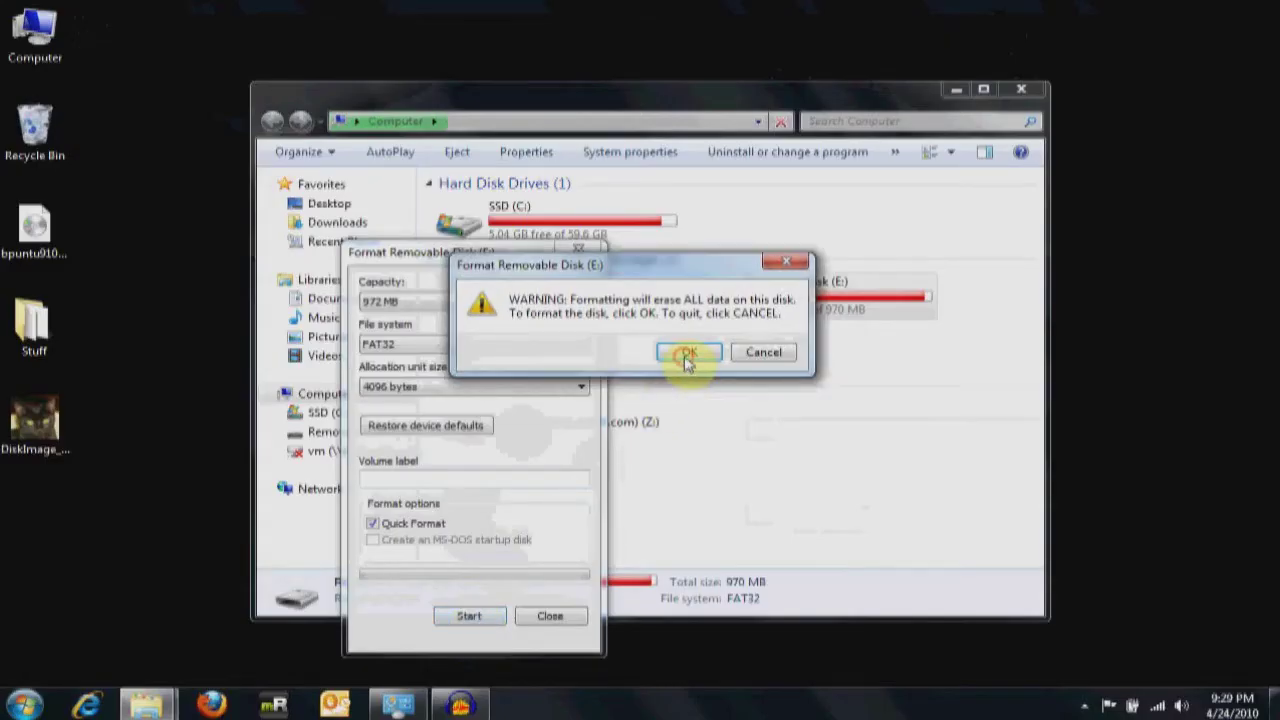
pyautogui.click(688, 356)
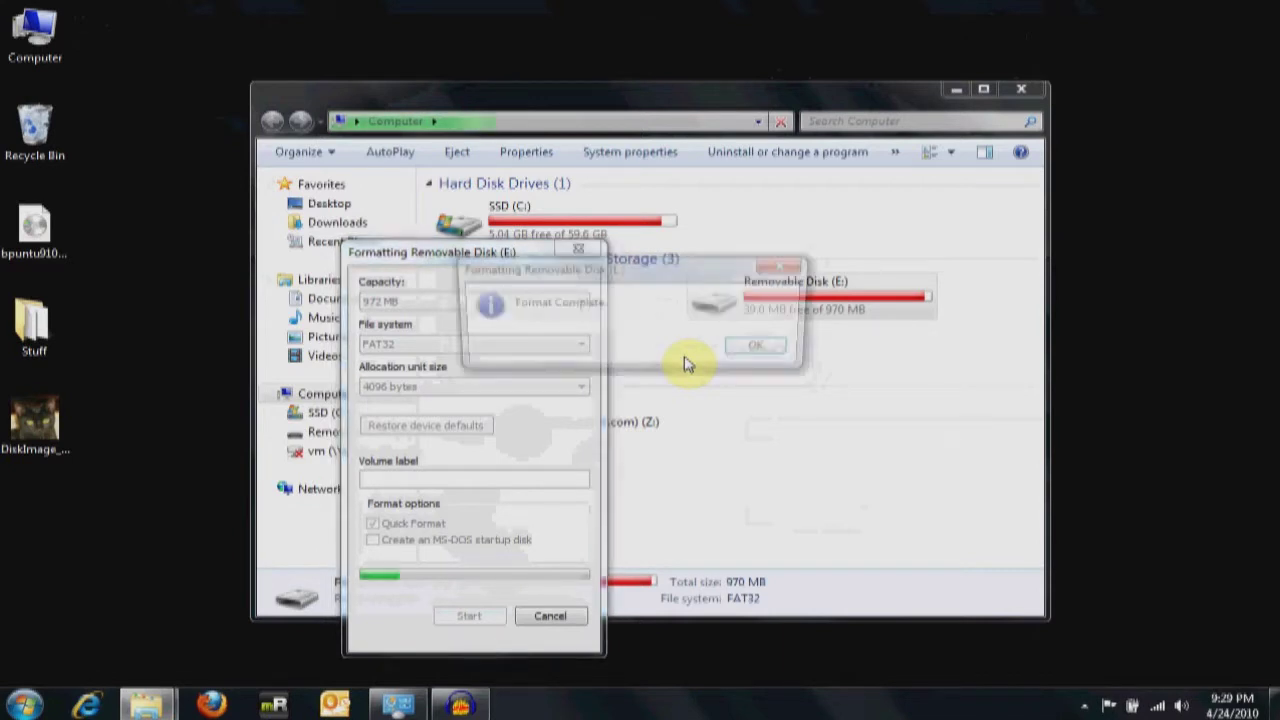
pyautogui.click(758, 350)
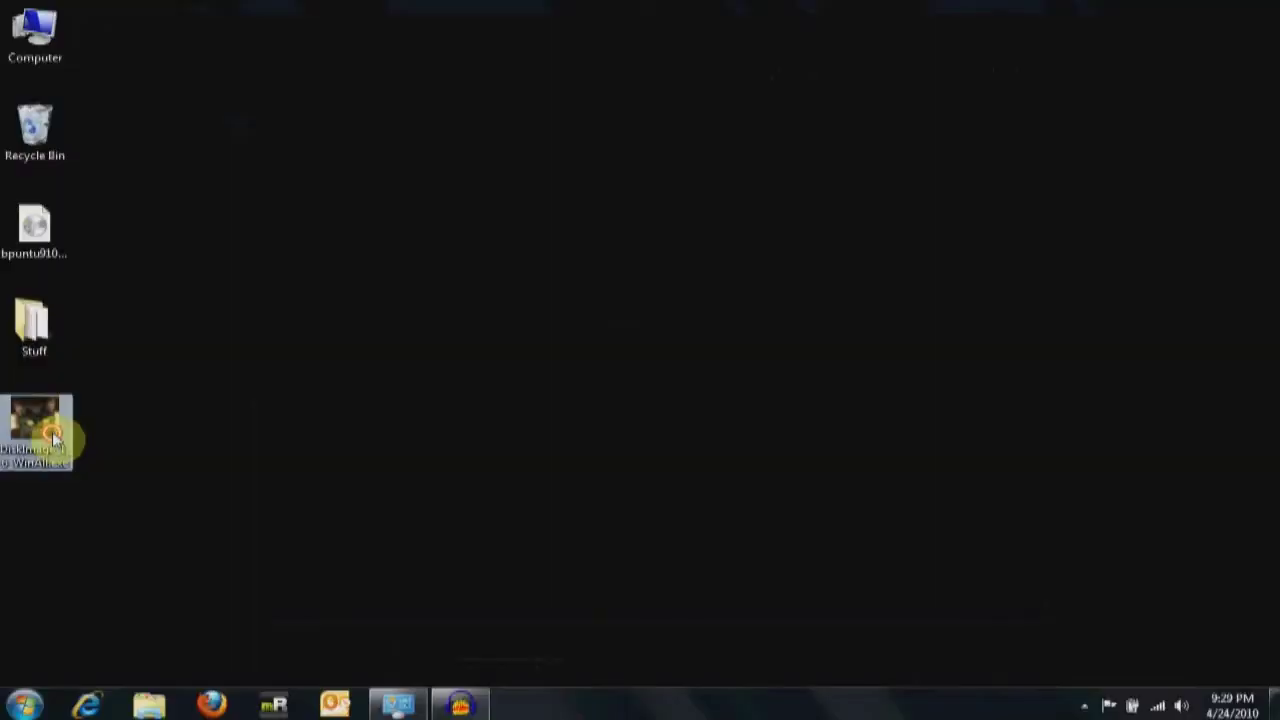
# Run DiskImage_1_6_WinAll.exe from the desktop, allowing it past the security warning
pyautogui.doubleClick(55, 437)
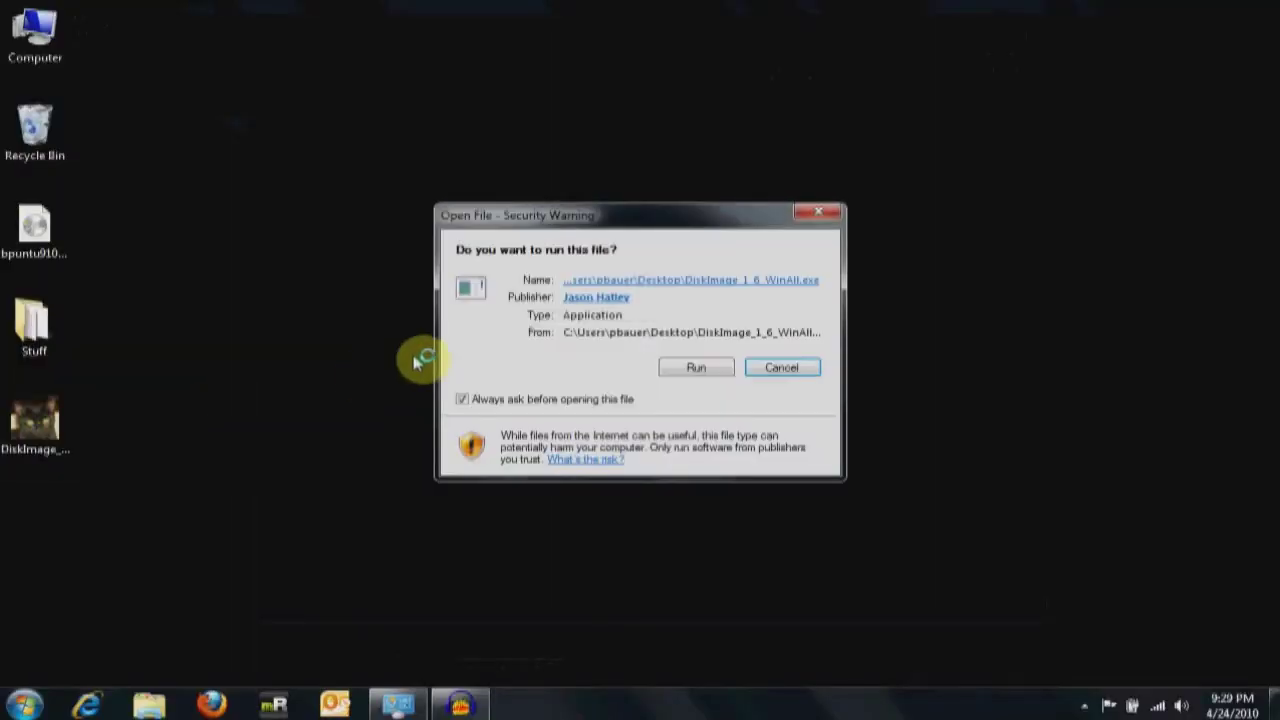
pyautogui.click(697, 369)
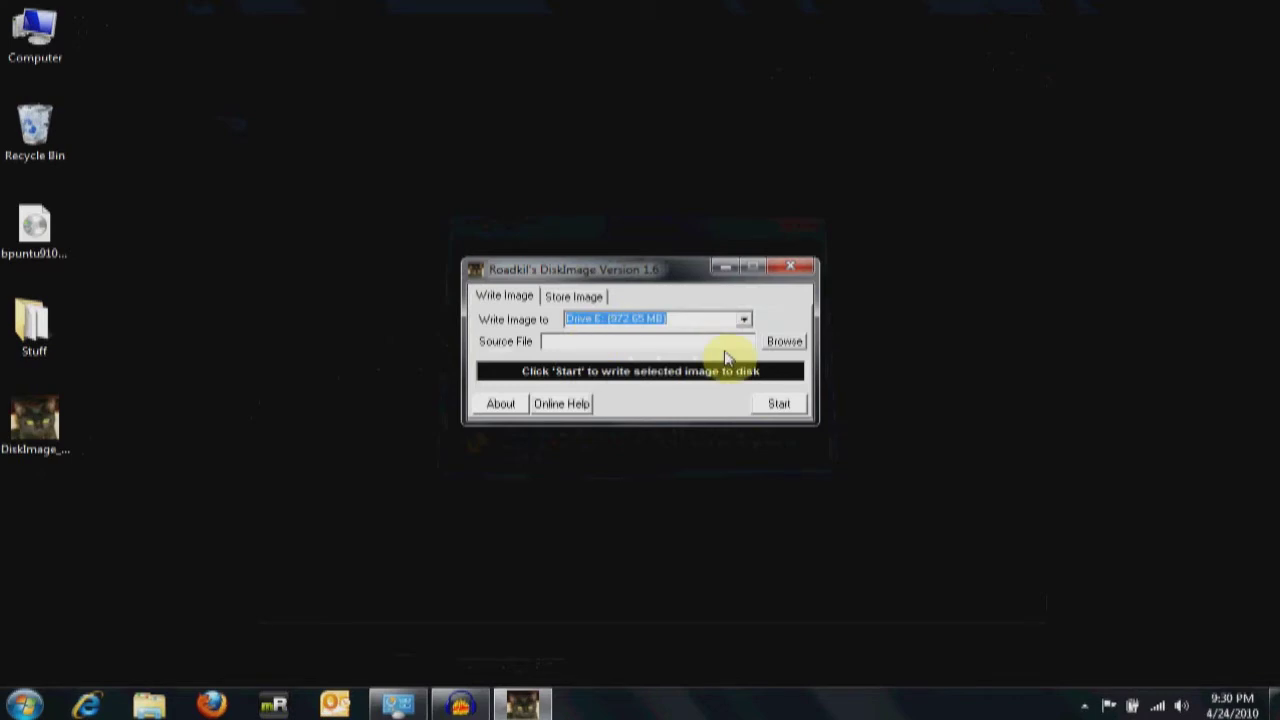
# Choose bpuntu910-R2.img from the Desktop as the source image for Drive E:
pyautogui.click(785, 341)
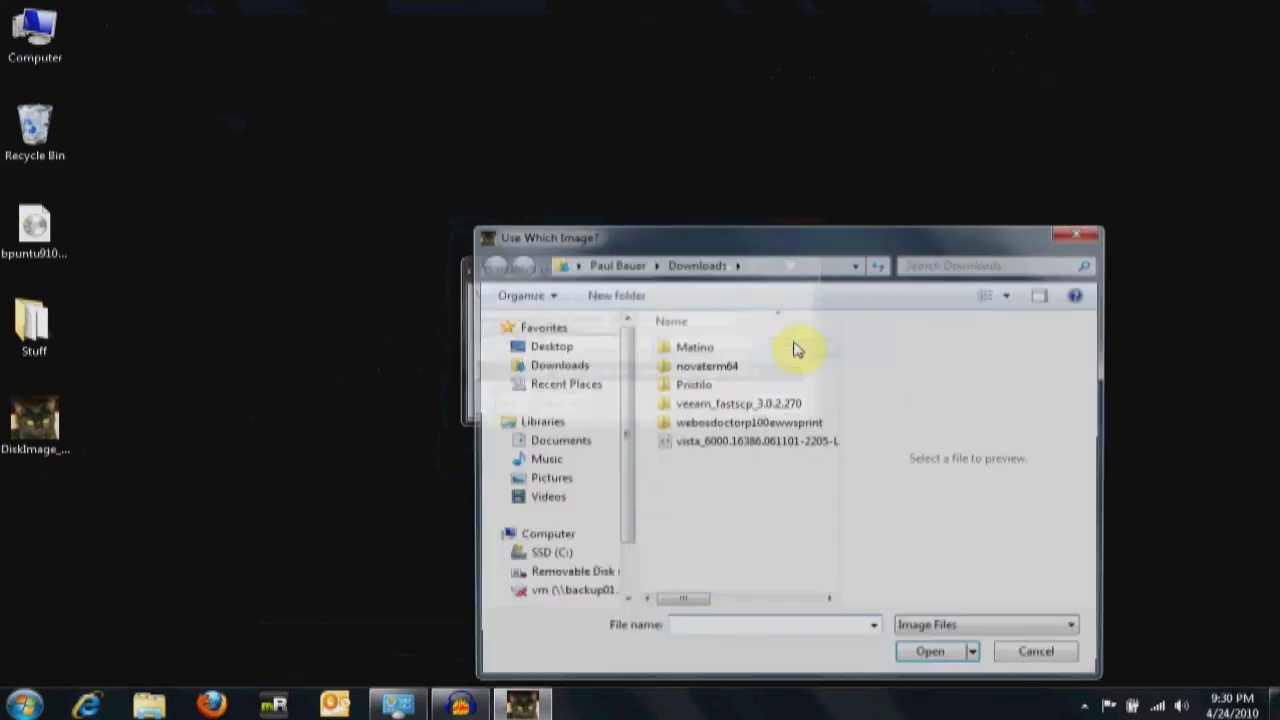
pyautogui.click(550, 346)
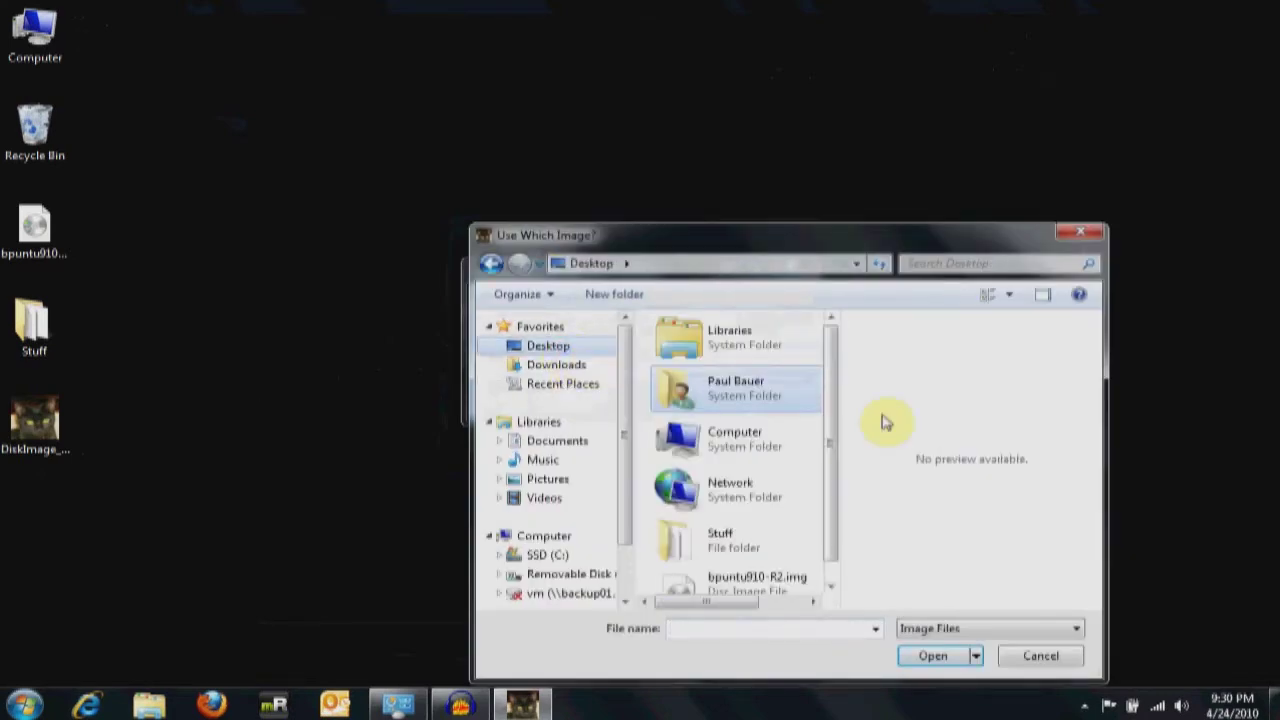
pyautogui.moveTo(838, 455); pyautogui.dragTo(835, 502)
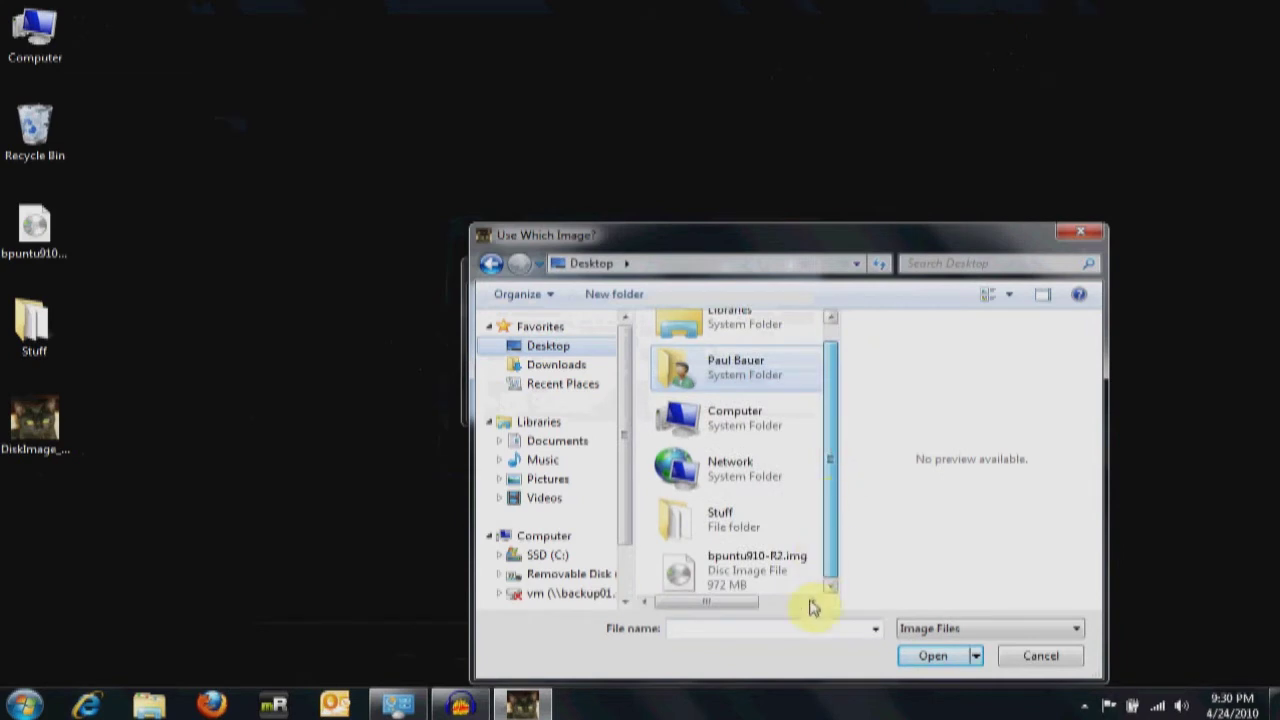
pyautogui.click(760, 586)
pyautogui.click(930, 656)
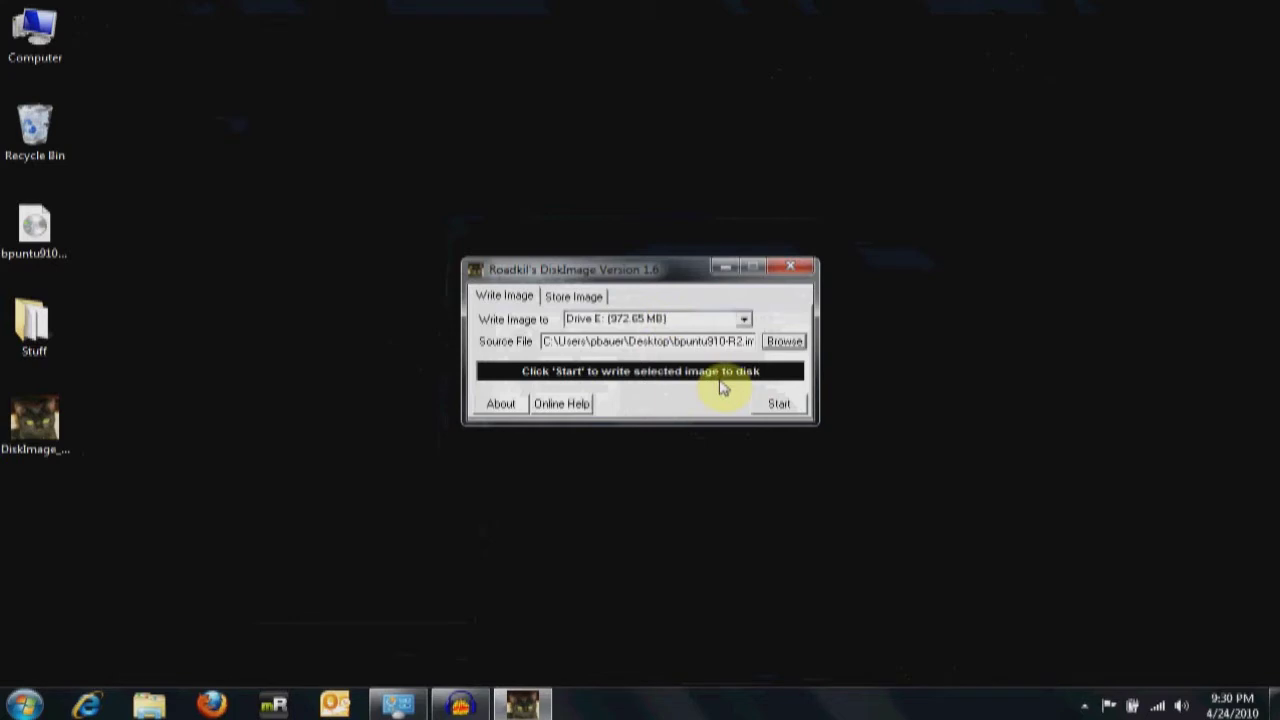
# Start writing bpuntu910-R2.img to Drive E: and accept the 'Data will be lost' warning
pyautogui.click(777, 405)
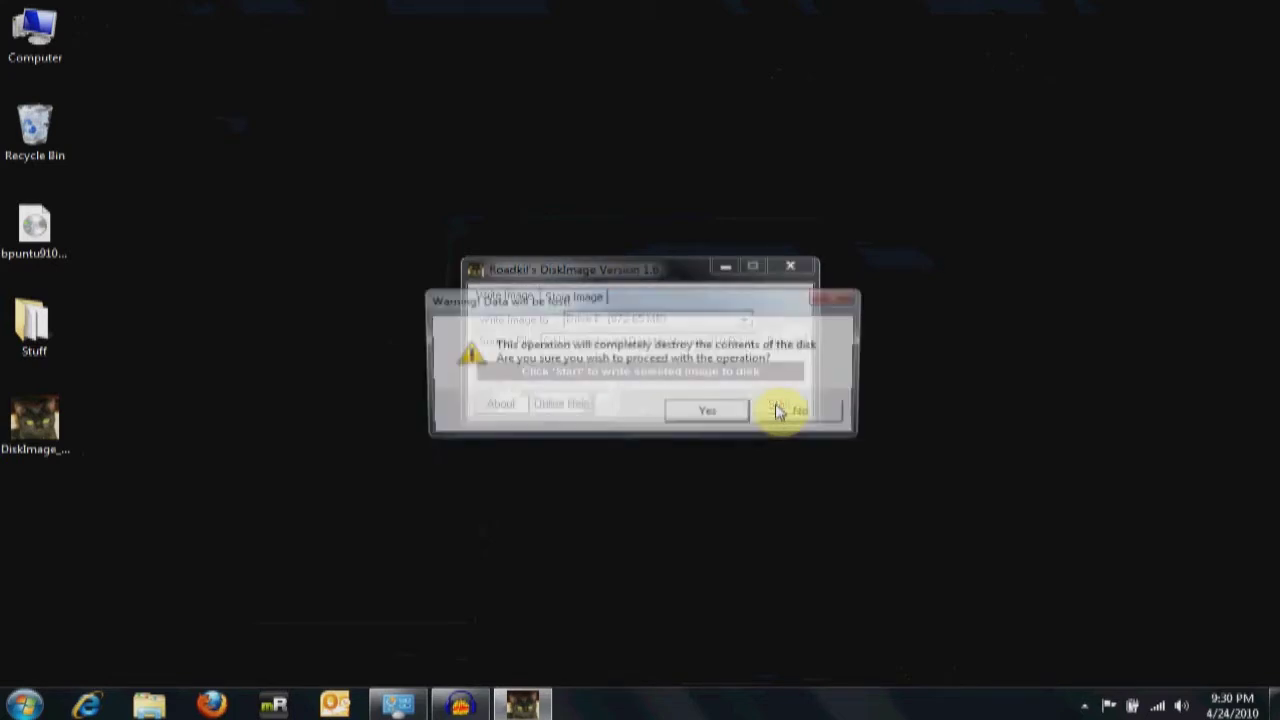
pyautogui.click(729, 414)
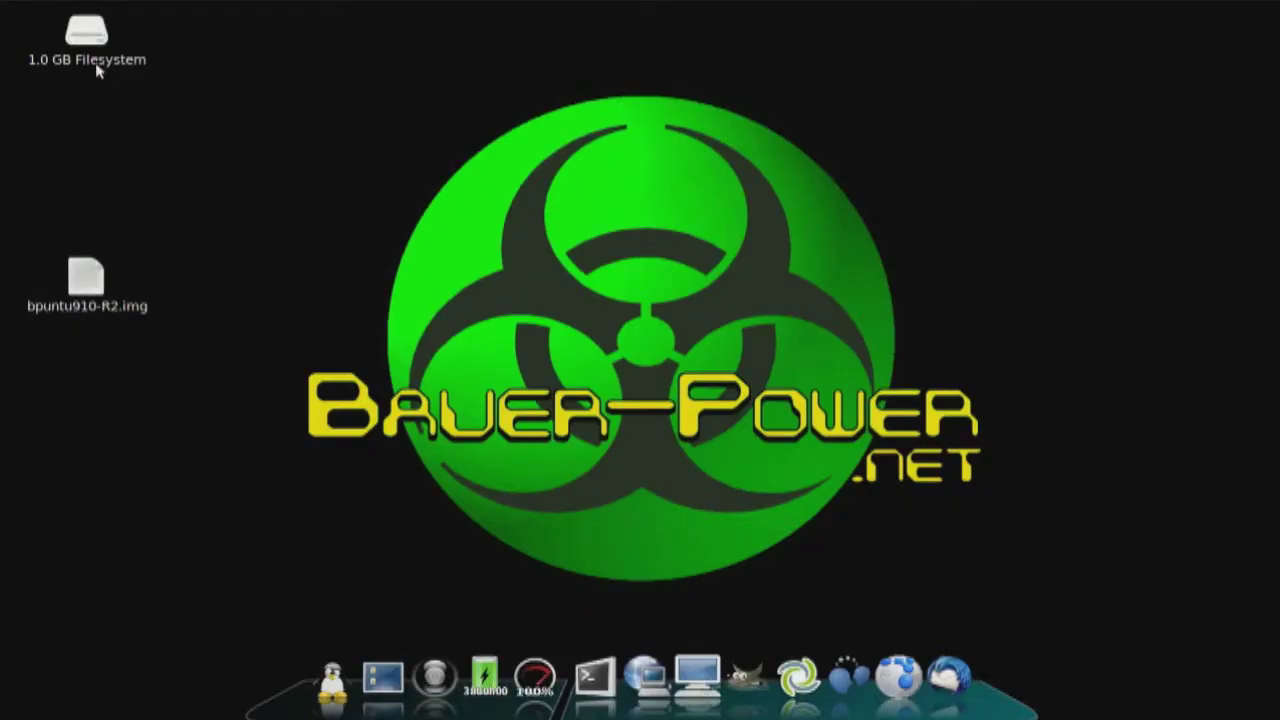
# Launch ImageWriter from Applications > Accessories and authenticate with the administrator password
pyautogui.click(332, 680)
pyautogui.moveTo(468, 440)
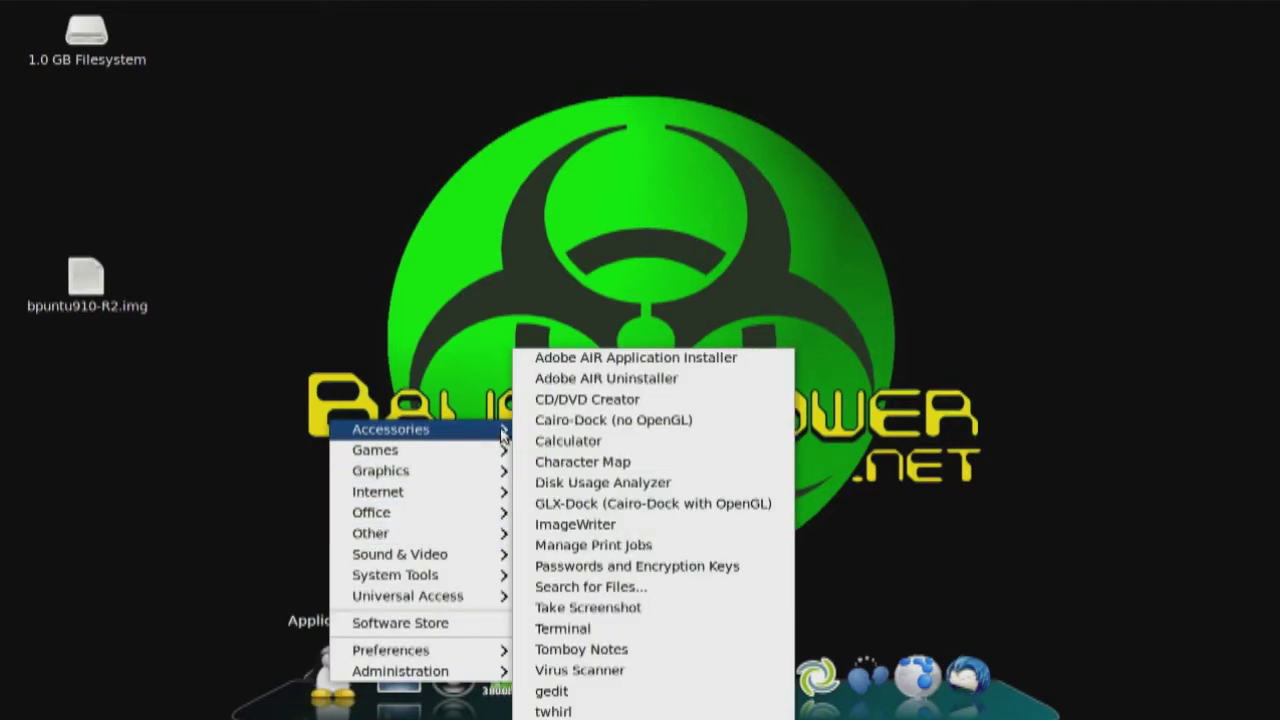
pyautogui.click(563, 525)
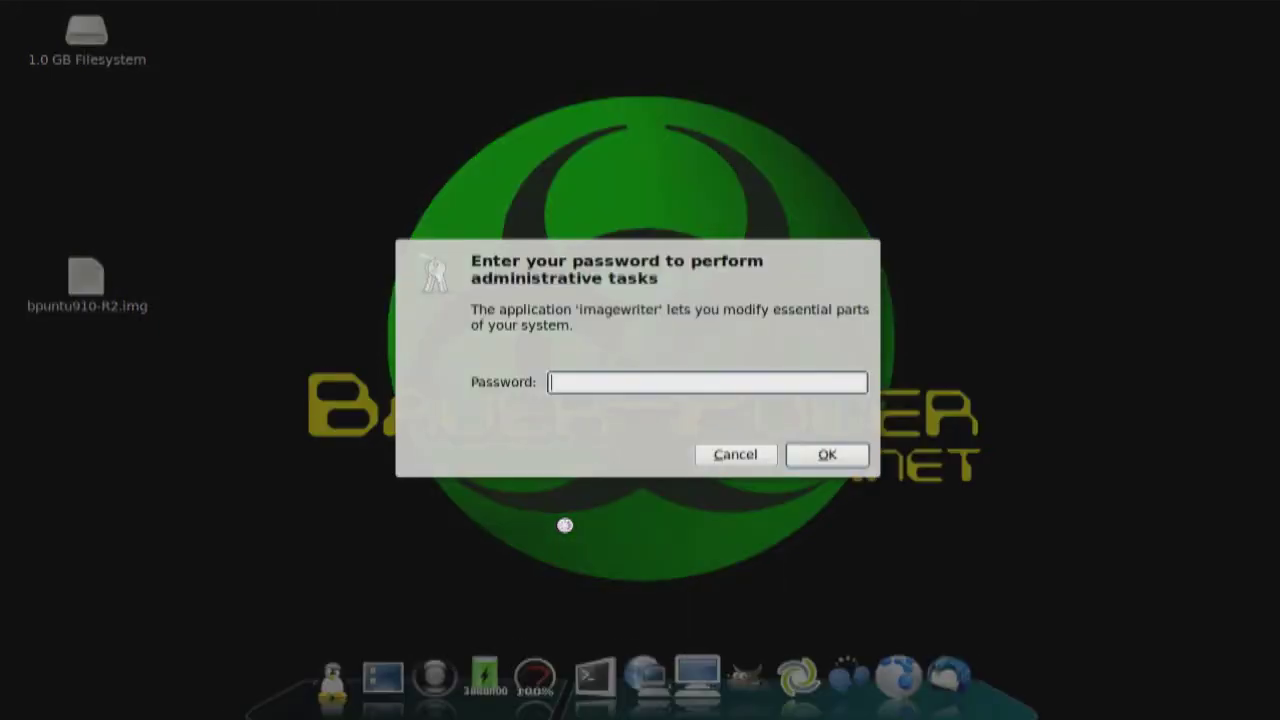
pyautogui.click(855, 457)
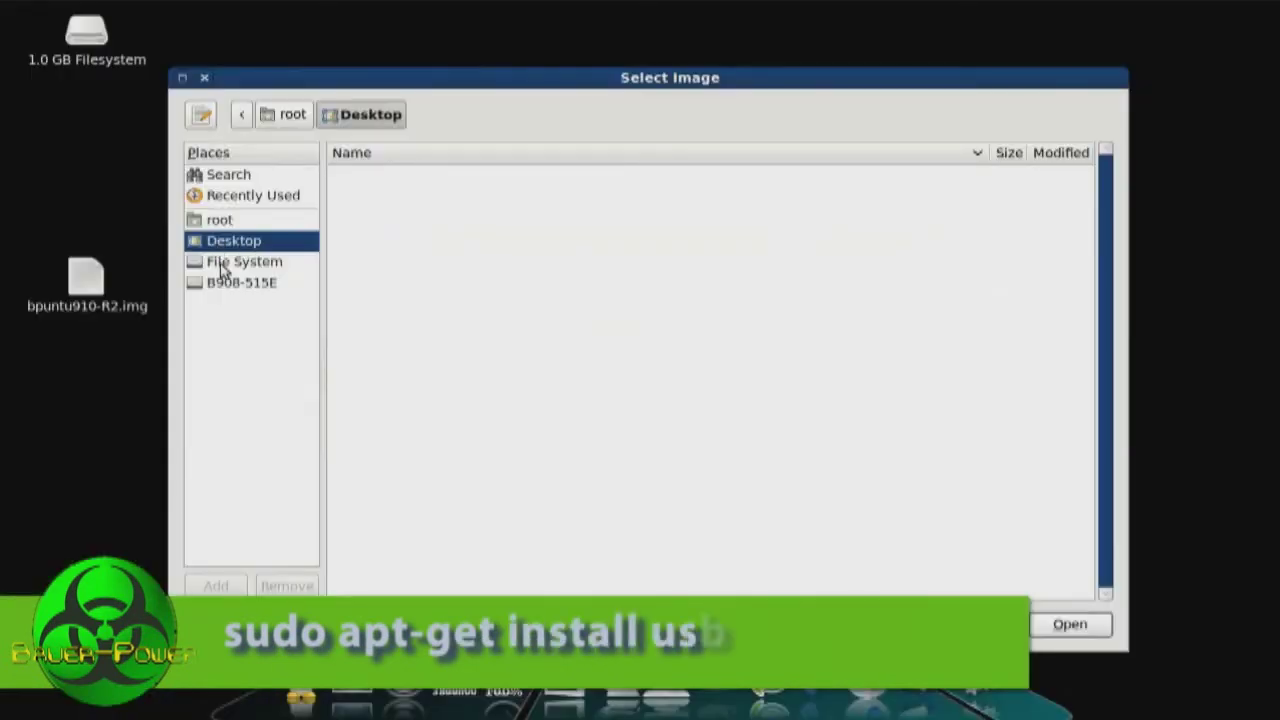
# Pick bpuntu910-R2.img via home > agent014 > Desktop, keeping the Kingston drive as target
pyautogui.click(221, 264)
pyautogui.doubleClick(377, 284)
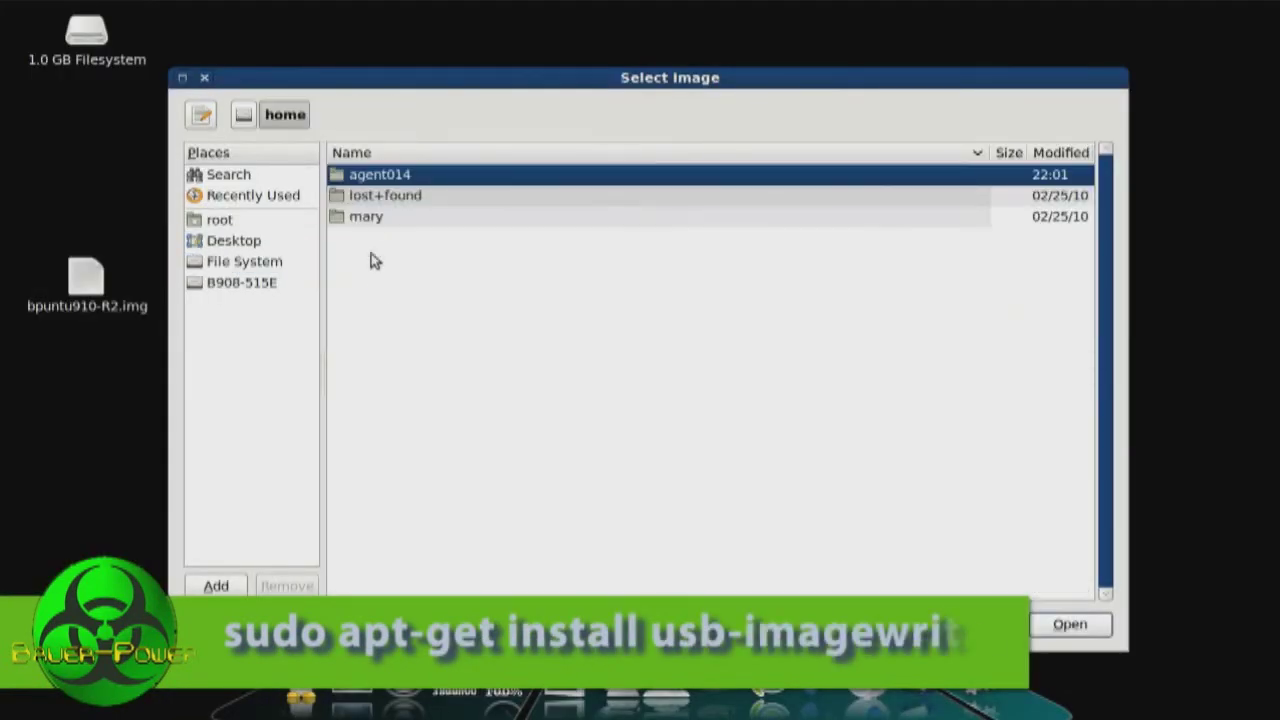
pyautogui.doubleClick(377, 176)
pyautogui.doubleClick(376, 174)
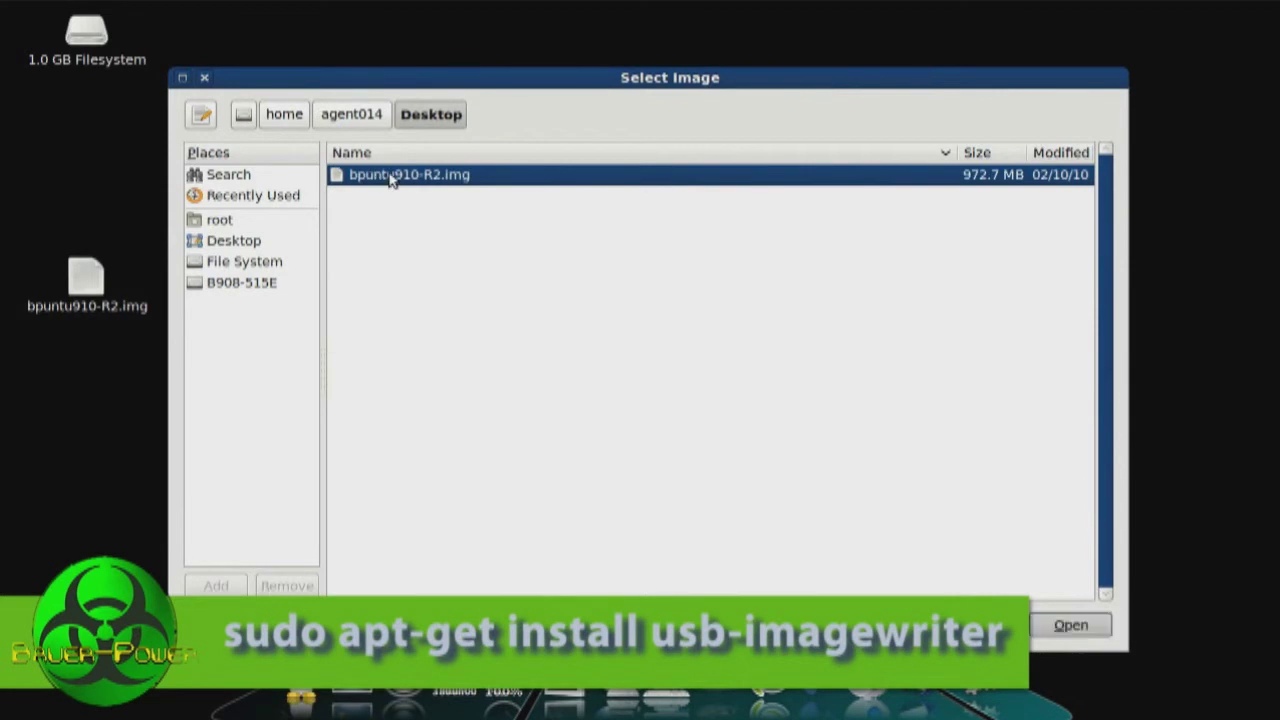
pyautogui.doubleClick(391, 174)
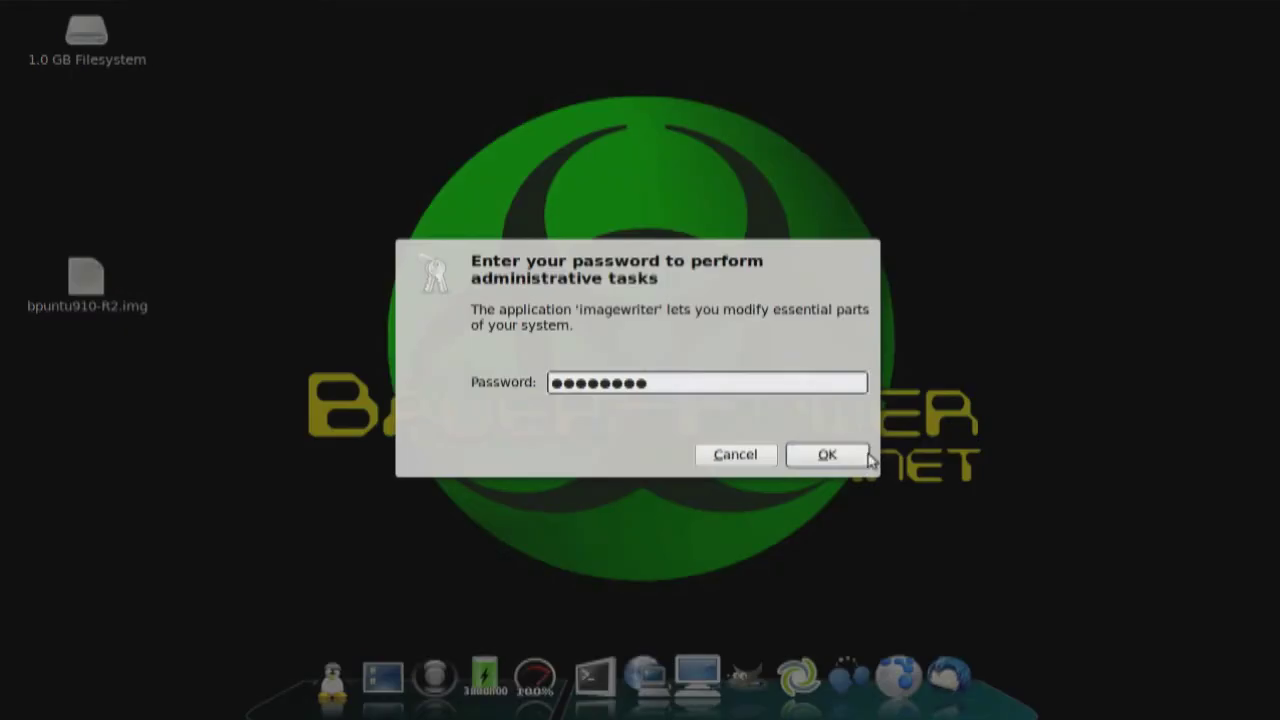
pyautogui.click(857, 458)
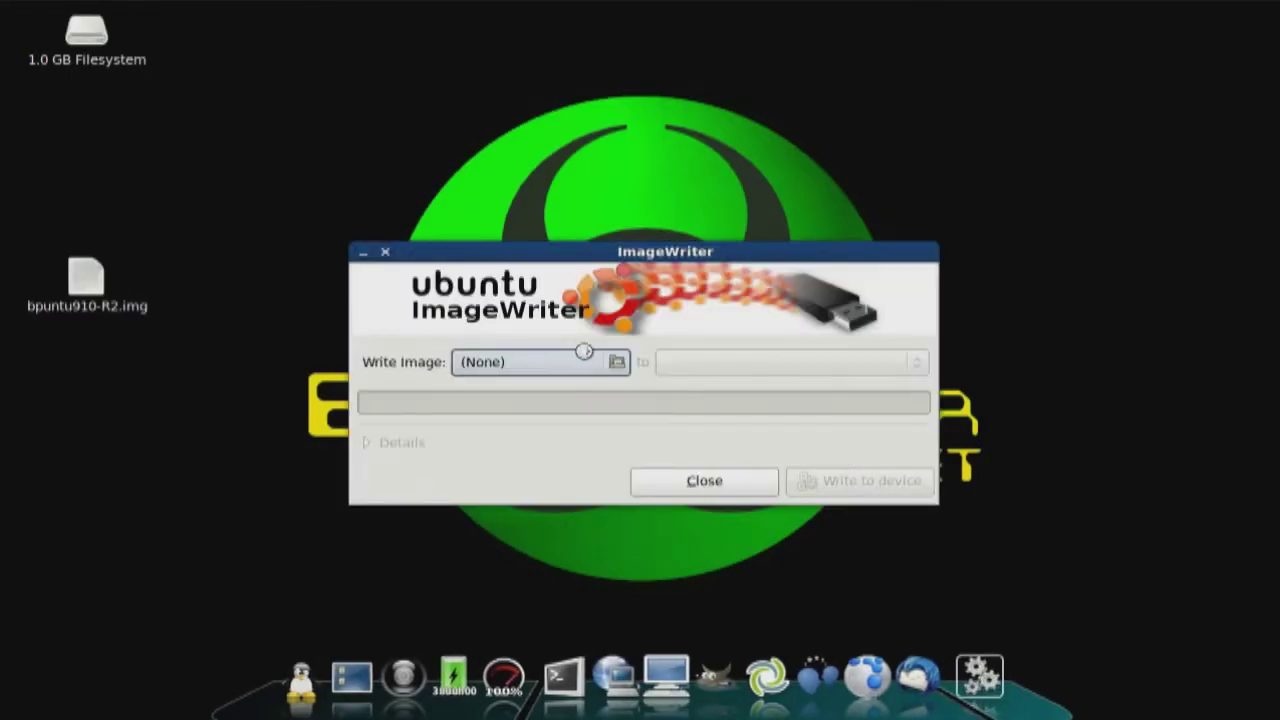
# Reopen the file chooser and select bpuntu910-R2.img again from the agent014 Desktop
pyautogui.click(574, 350)
pyautogui.click(218, 245)
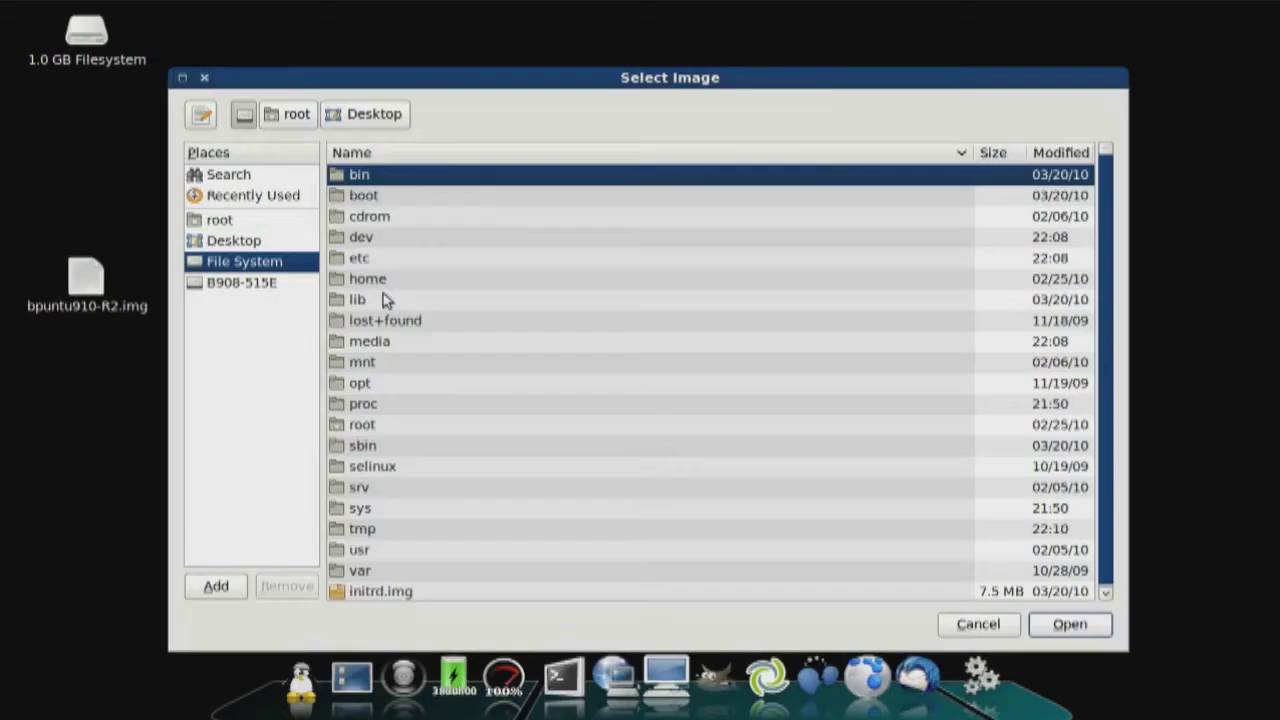
pyautogui.doubleClick(380, 283)
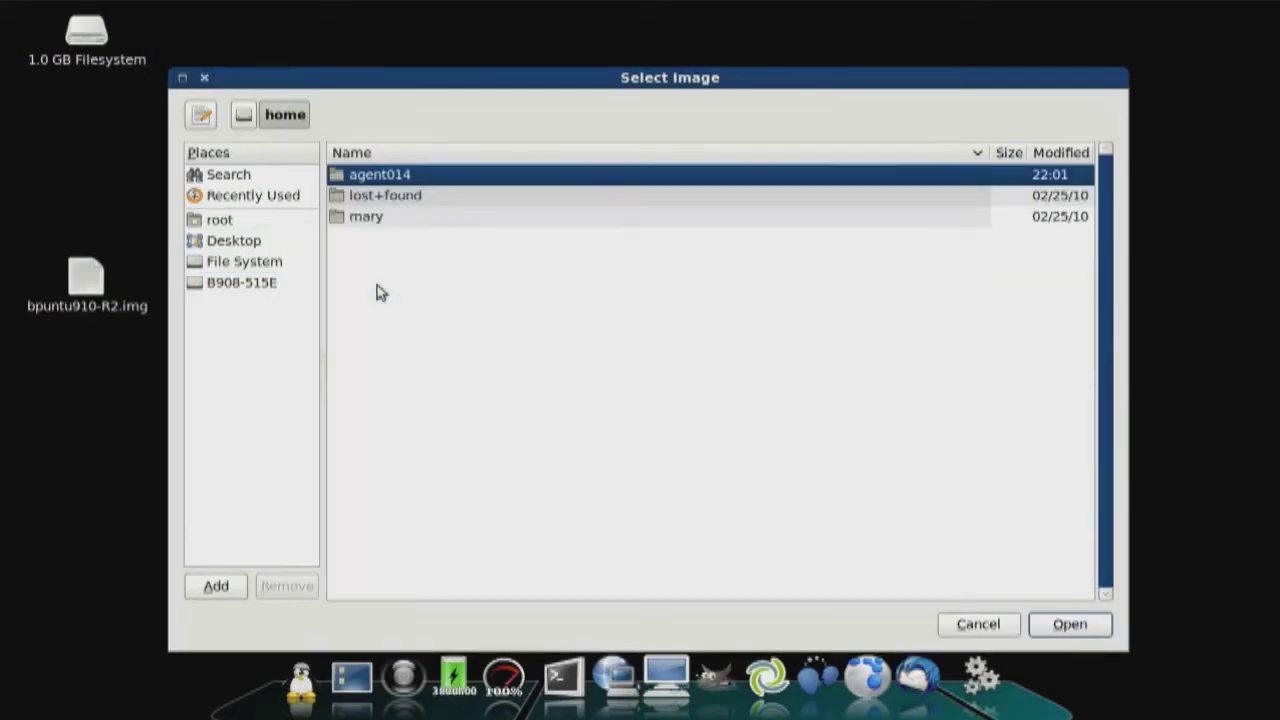
pyautogui.doubleClick(373, 177)
pyautogui.doubleClick(379, 175)
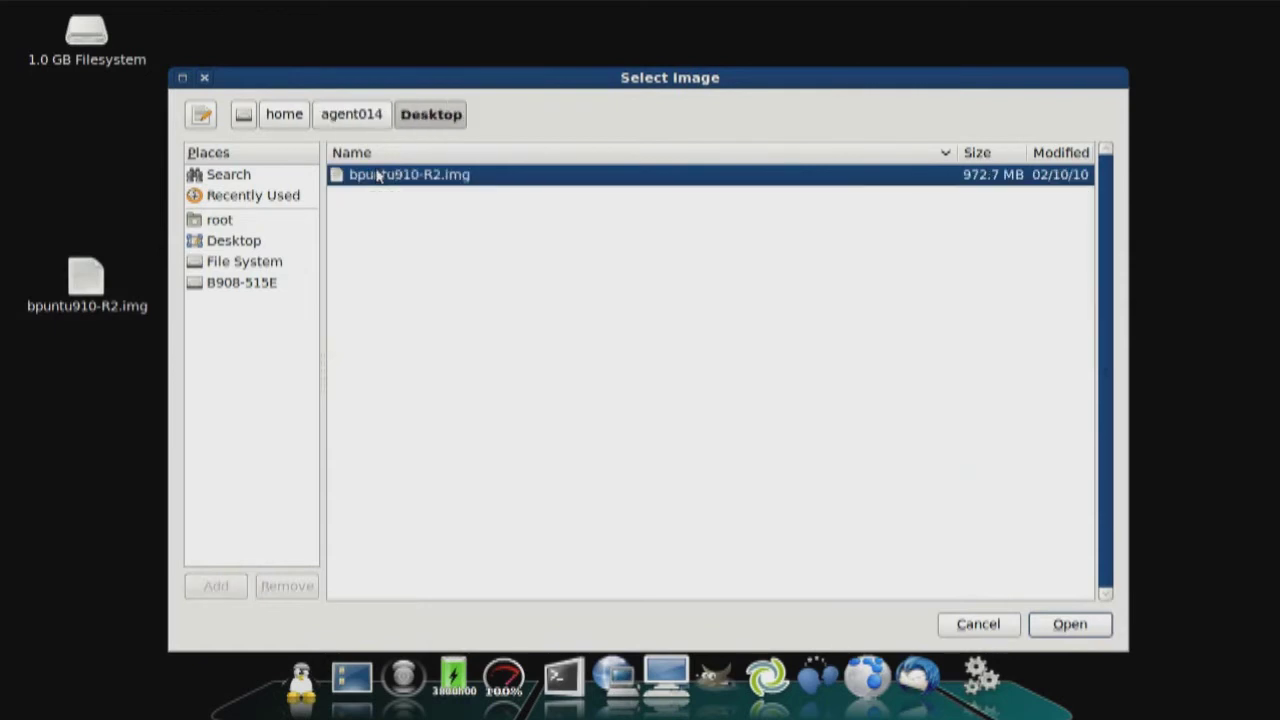
pyautogui.doubleClick(391, 179)
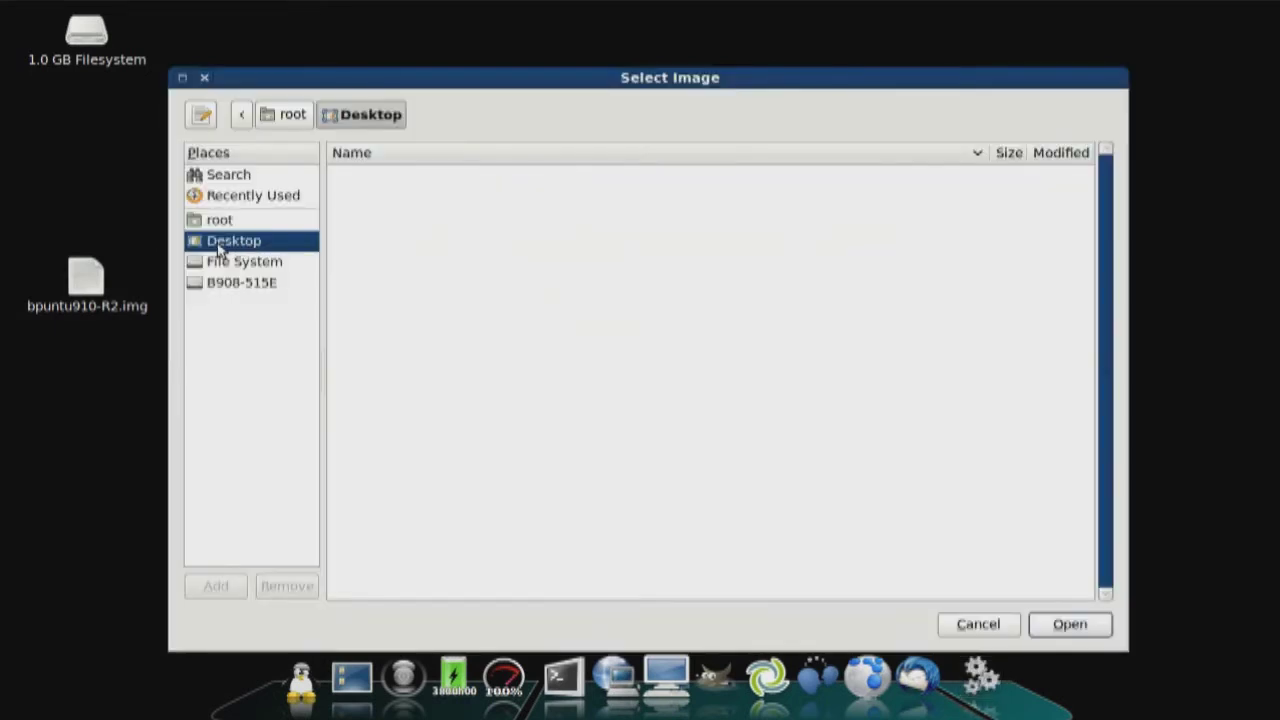
# Browse from the filesystem root to agent014's Desktop and choose bpuntu910-R2.img once more
pyautogui.click(222, 262)
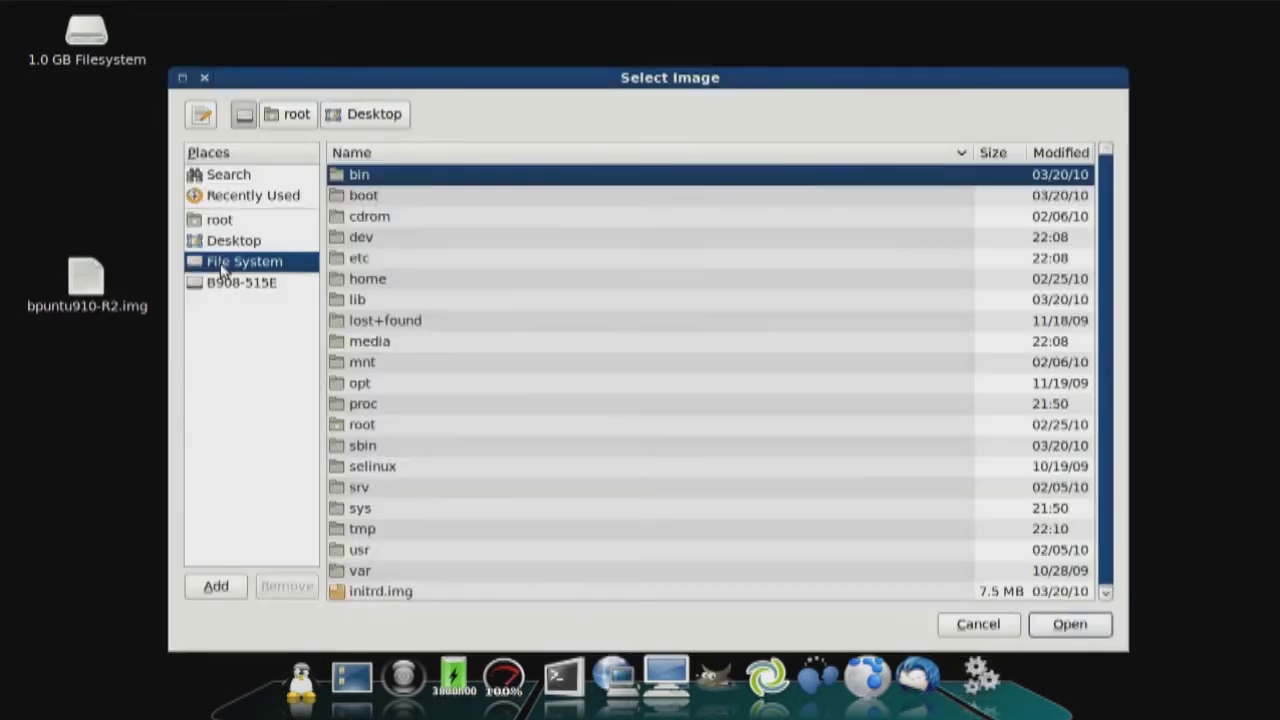
pyautogui.doubleClick(377, 283)
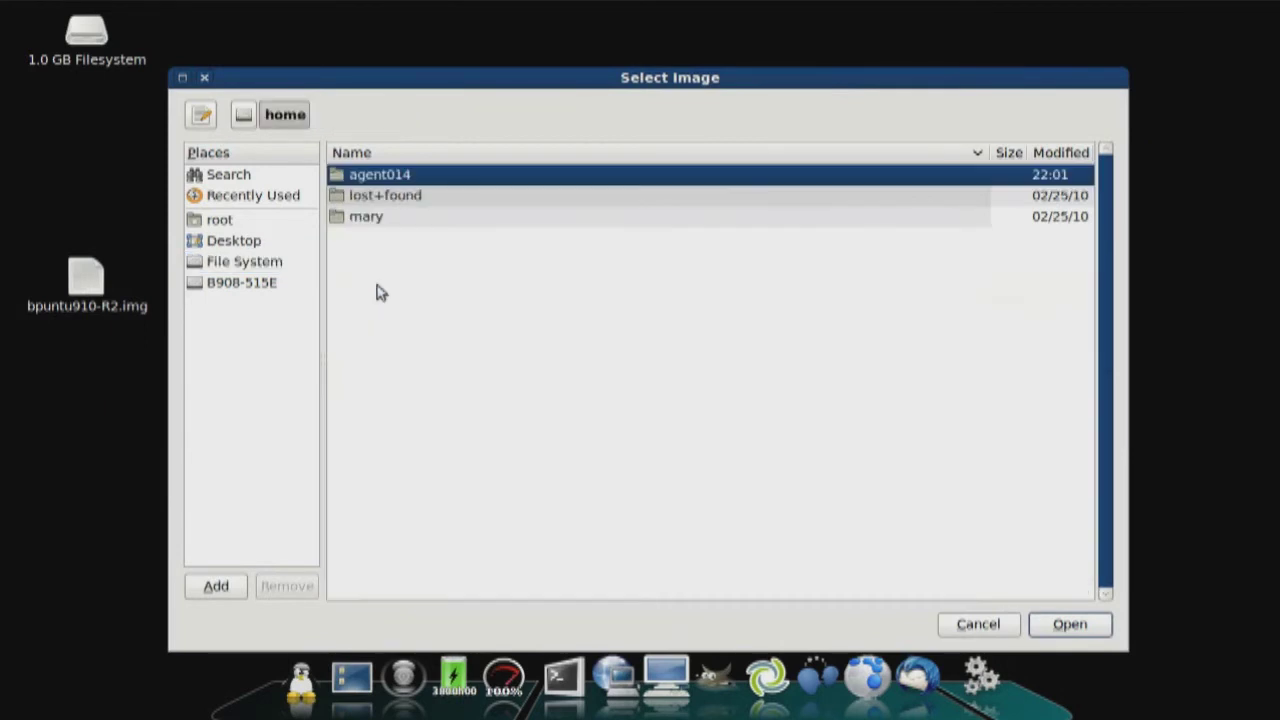
pyautogui.doubleClick(375, 178)
pyautogui.doubleClick(378, 176)
pyautogui.doubleClick(376, 176)
pyautogui.doubleClick(377, 177)
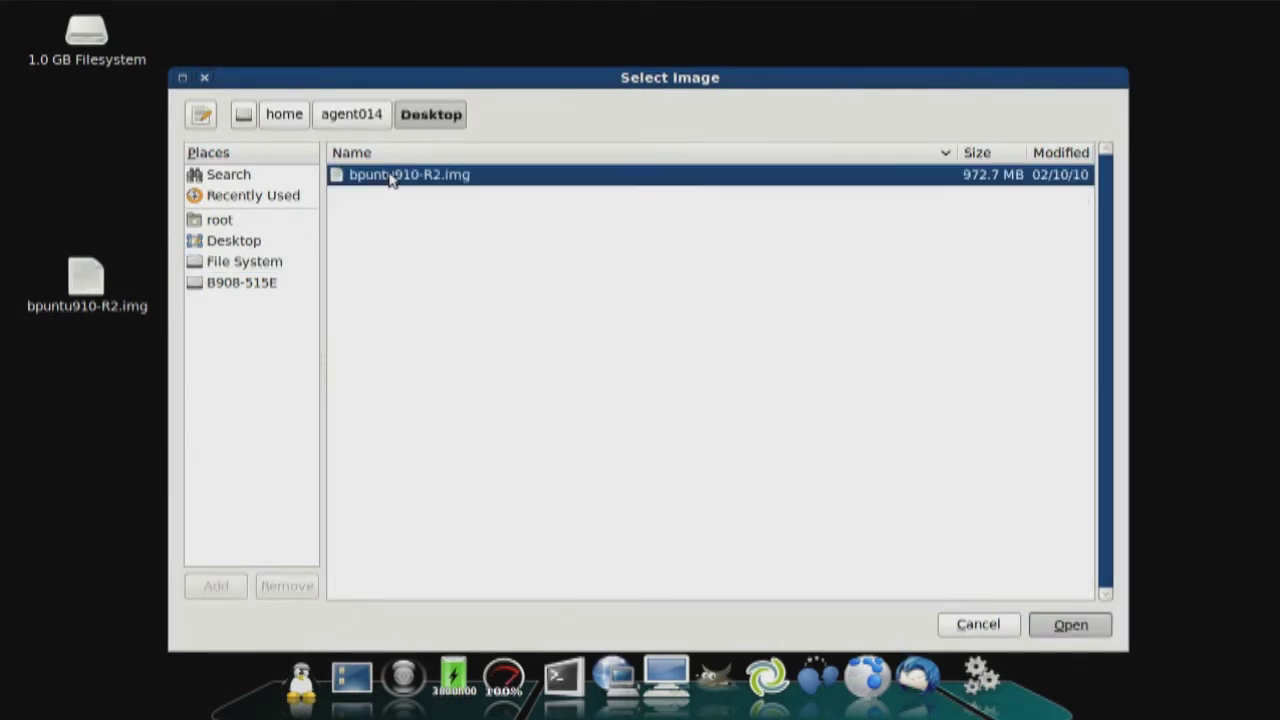
pyautogui.doubleClick(391, 180)
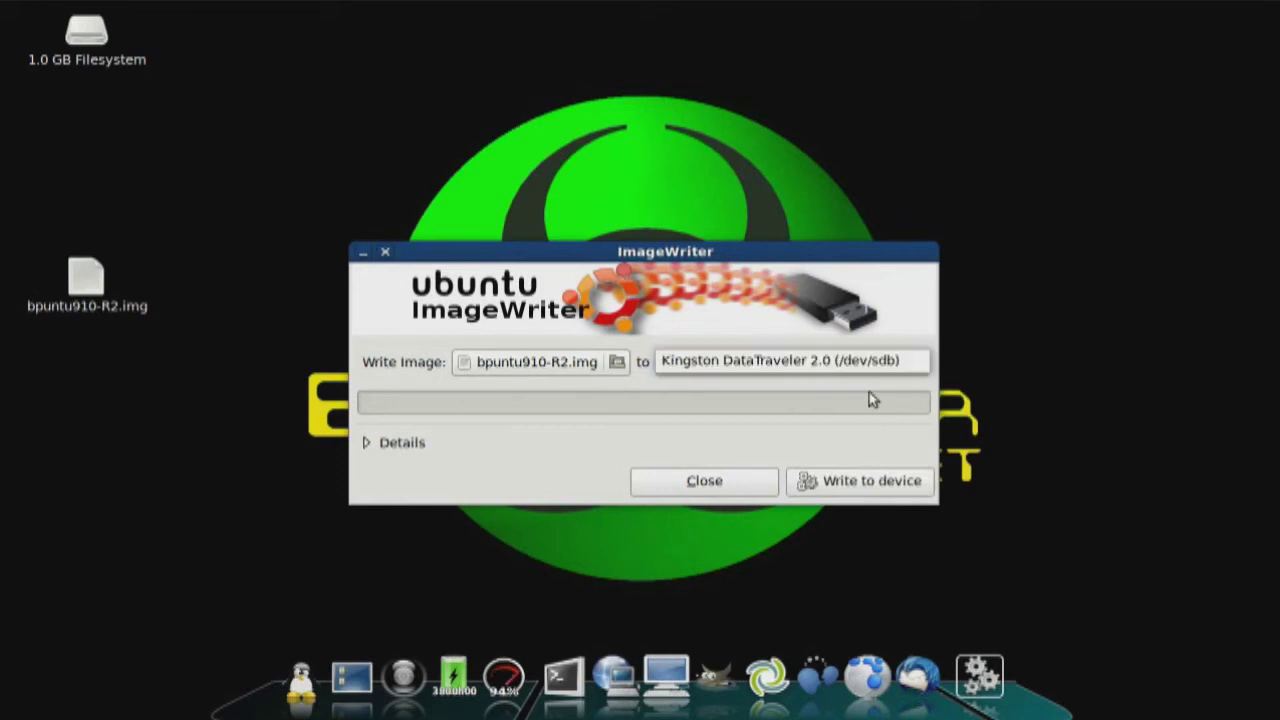
# Write the image to /dev/sdb, accept the warning, and keep the Kingston drive selected
pyautogui.click(860, 485)
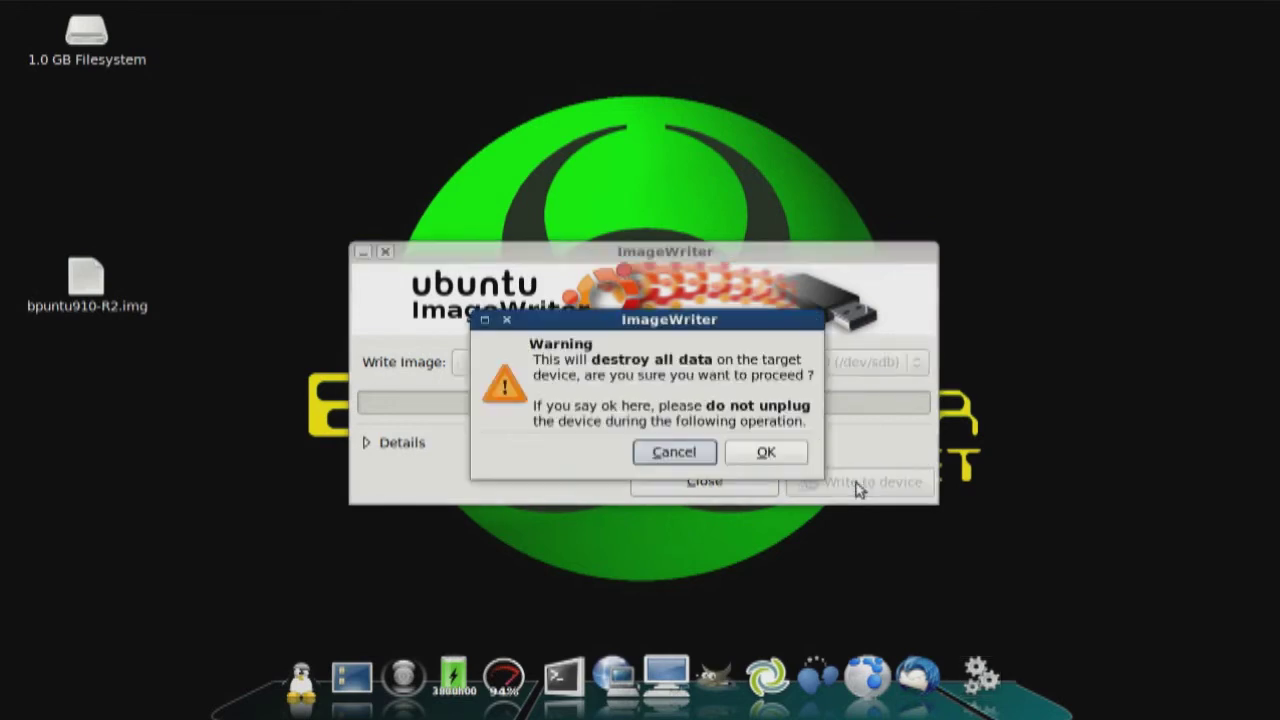
pyautogui.click(765, 452)
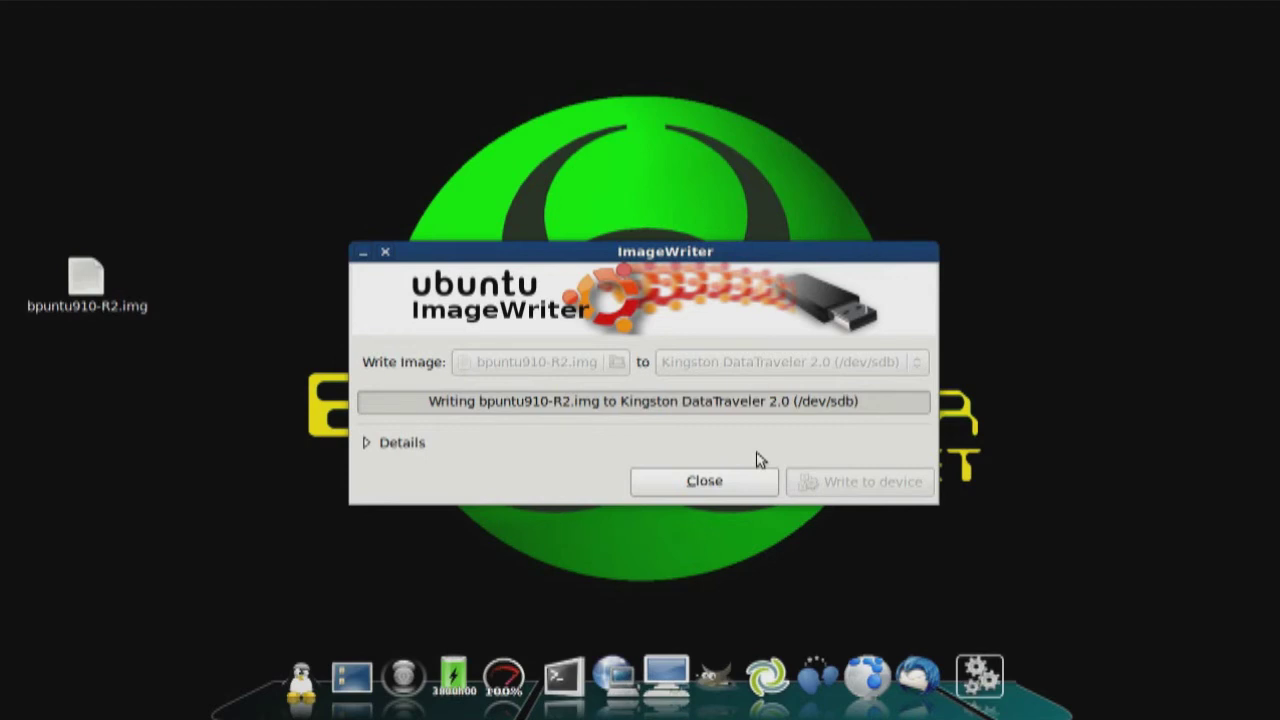
pyautogui.click(920, 366)
pyautogui.click(886, 363)
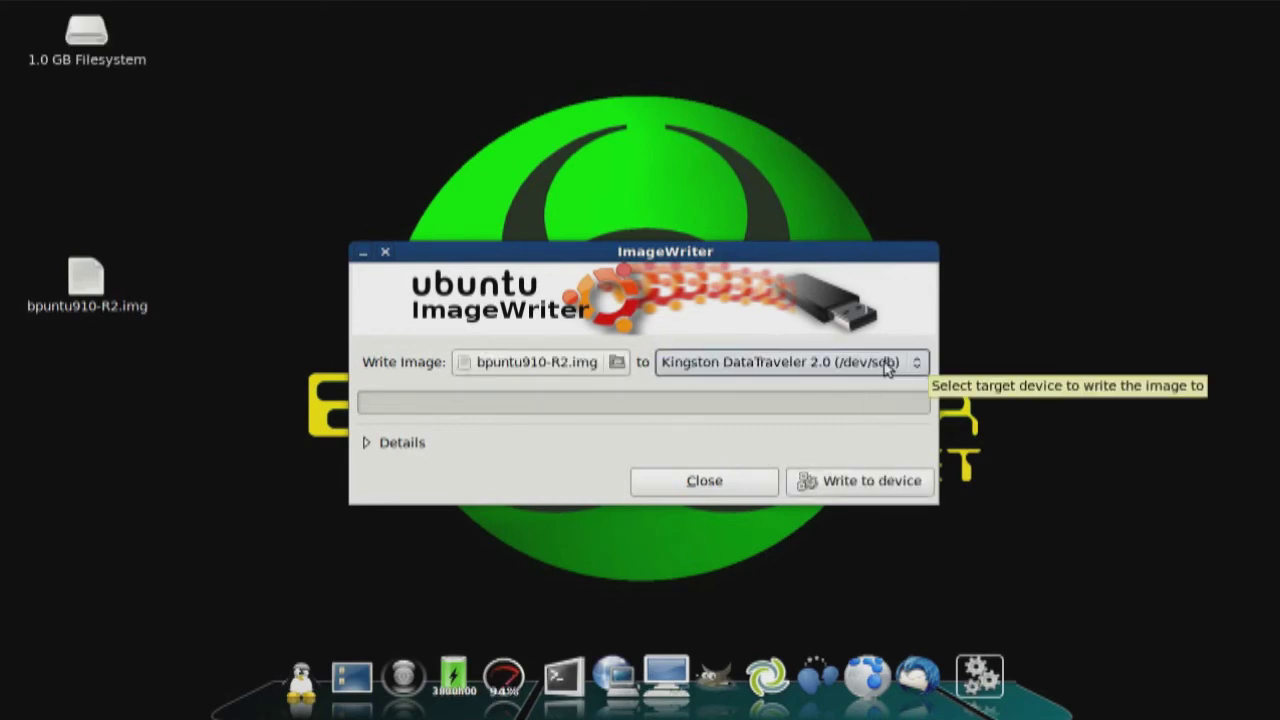
# Retry Write to device twice, accepting the data-destruction warning each time
pyautogui.click(862, 486)
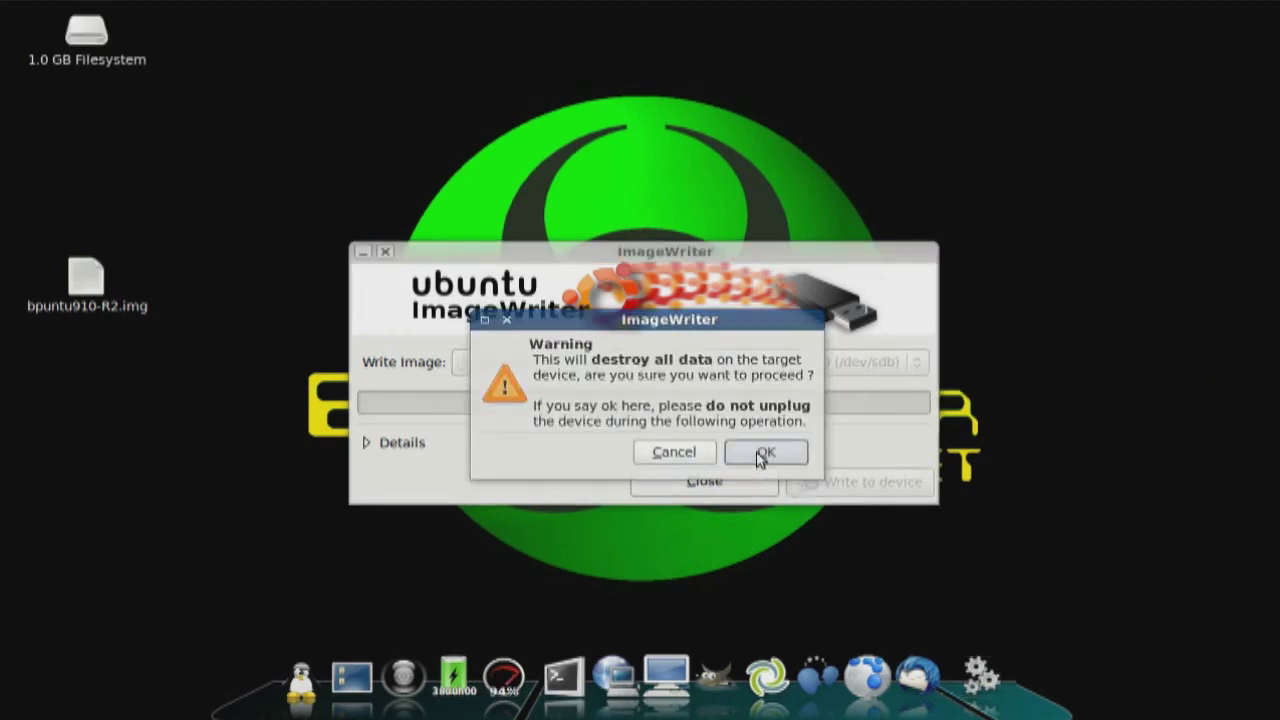
pyautogui.click(759, 457)
pyautogui.click(857, 486)
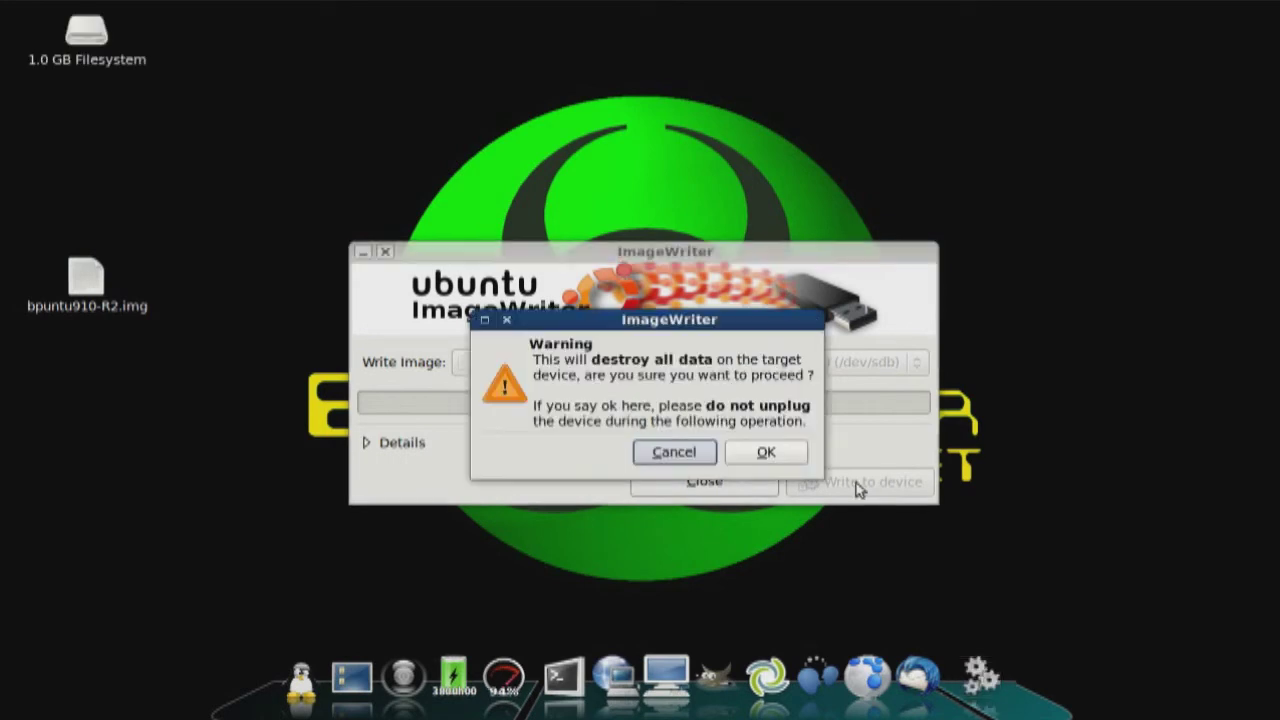
pyautogui.click(759, 456)
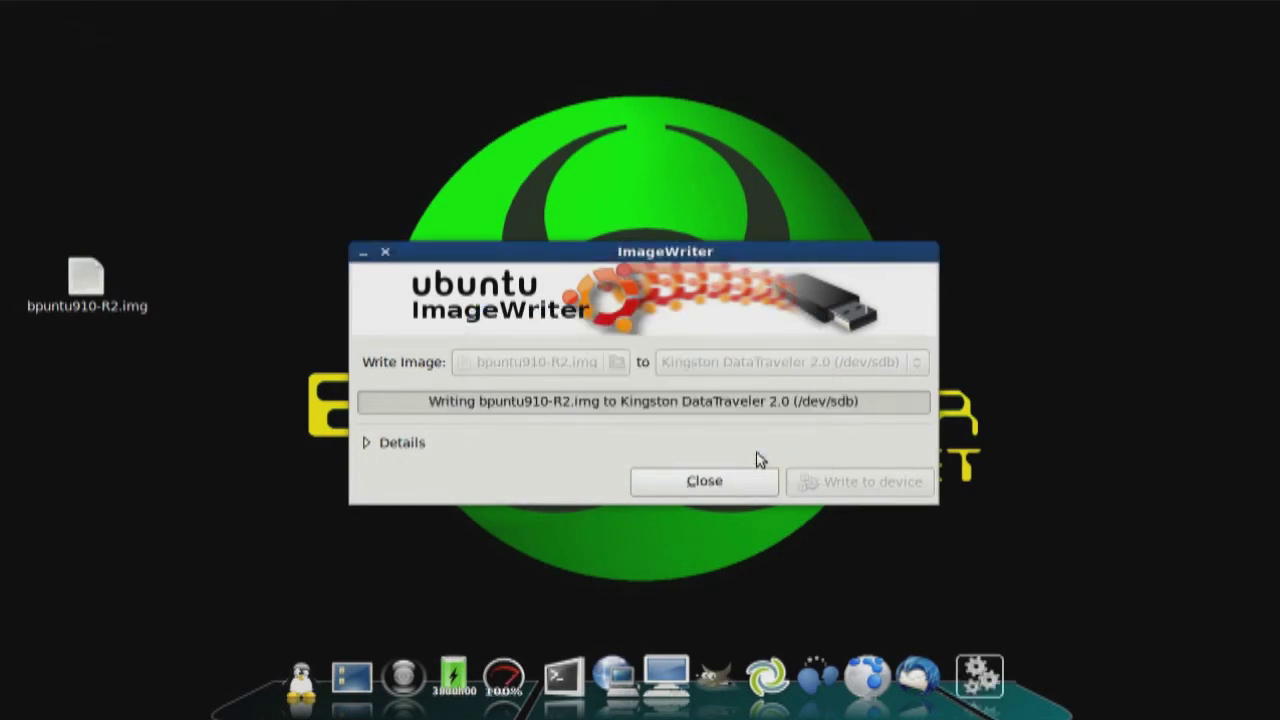